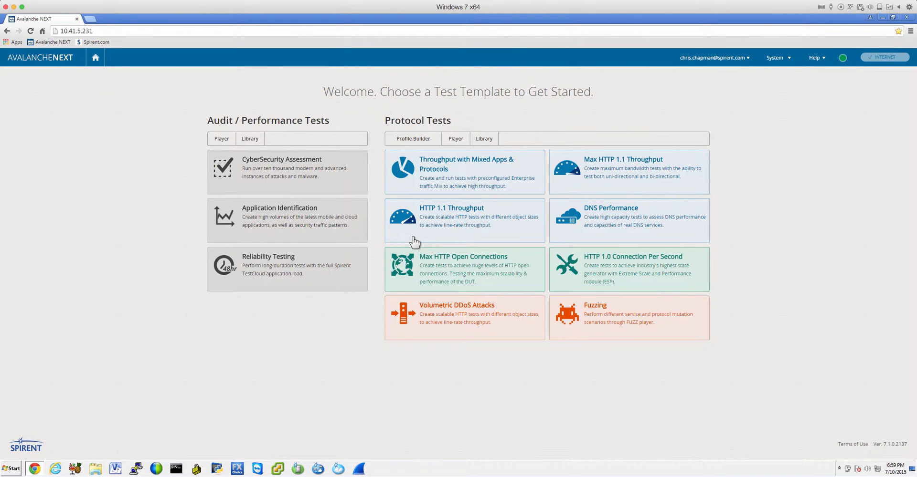
# Start a new subnet profile in the Profile Builder with first address 1.1.1.1 and a count of 99.
pyautogui.click(413, 139)
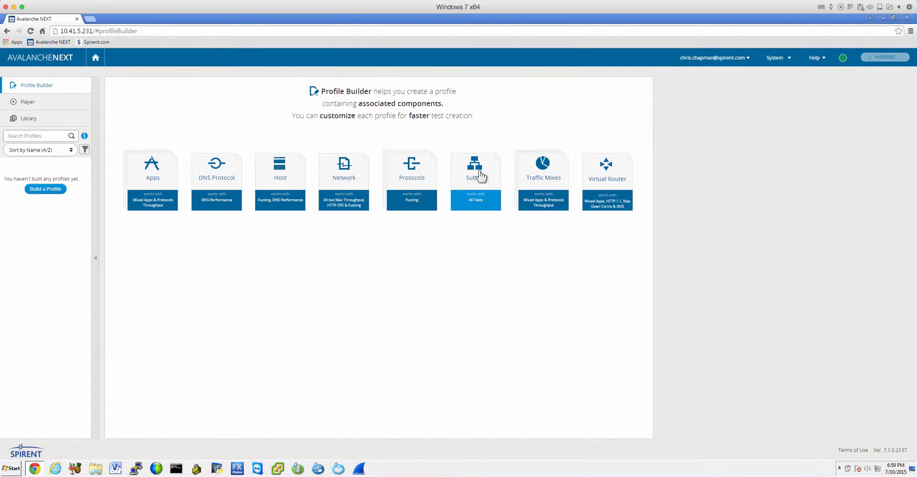
pyautogui.click(477, 178)
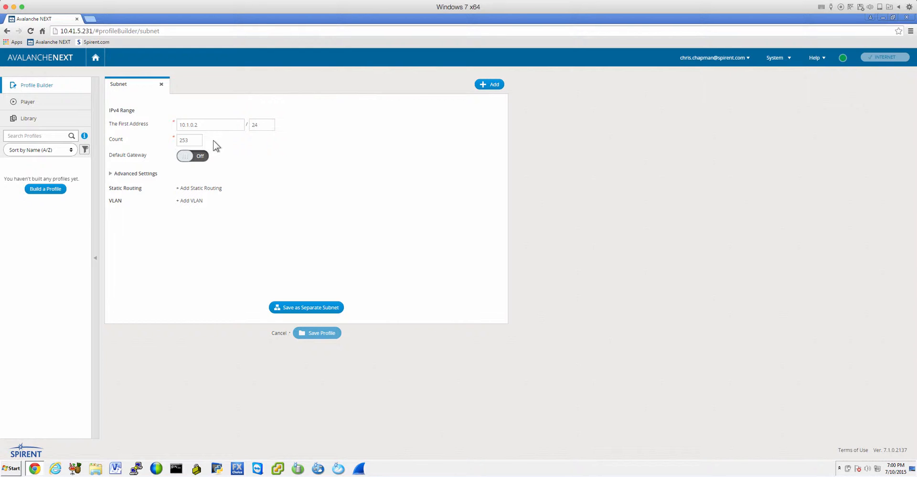
pyautogui.moveTo(219, 126); pyautogui.dragTo(154, 123)
pyautogui.write('100')
pyautogui.press('BackSpace')
pyautogui.press('BackSpace')
pyautogui.press('BackSpace')
pyautogui.write('1.1.1.1')
pyautogui.press('Tab')
pyautogui.write('99')
pyautogui.click(390, 235)
pyautogui.click(193, 201)
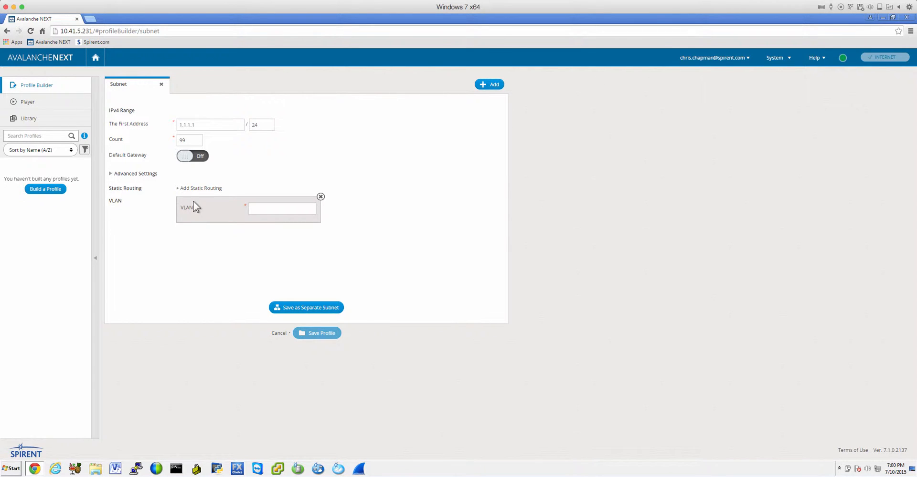
pyautogui.click(320, 196)
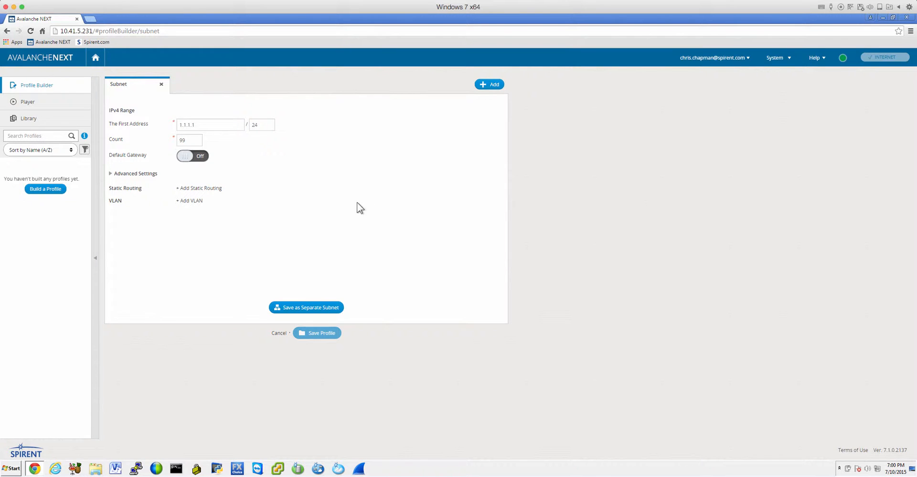
# Save the configuration as a separate subnet named East Subnet A.
pyautogui.click(306, 307)
pyautogui.press('Home')
pyautogui.write('East')
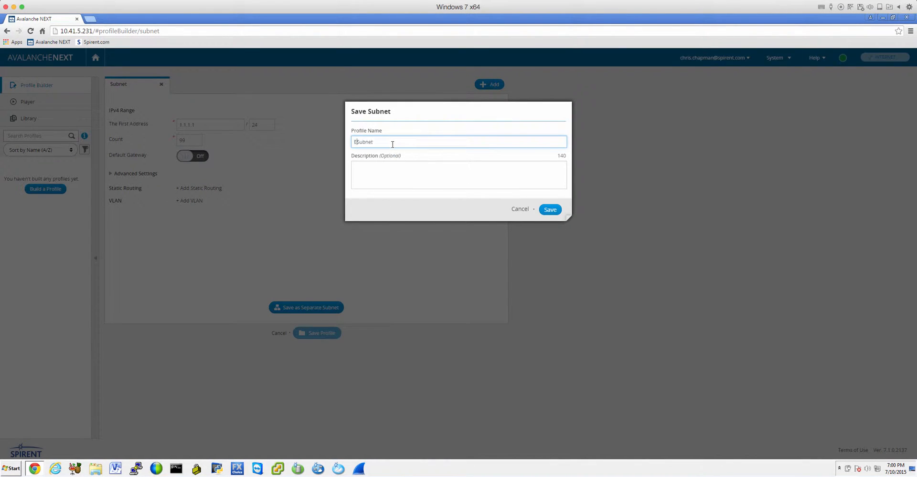
pyautogui.click(397, 142)
pyautogui.click(549, 210)
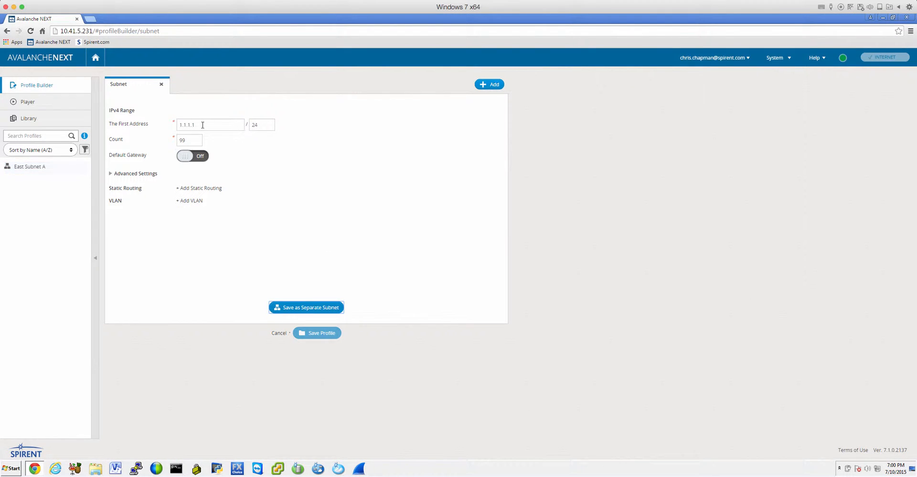
# Set the first address to 2.1.1.1 and save it as a separate subnet named East Subnet B.
pyautogui.click(181, 126)
pyautogui.press('BackSpace')
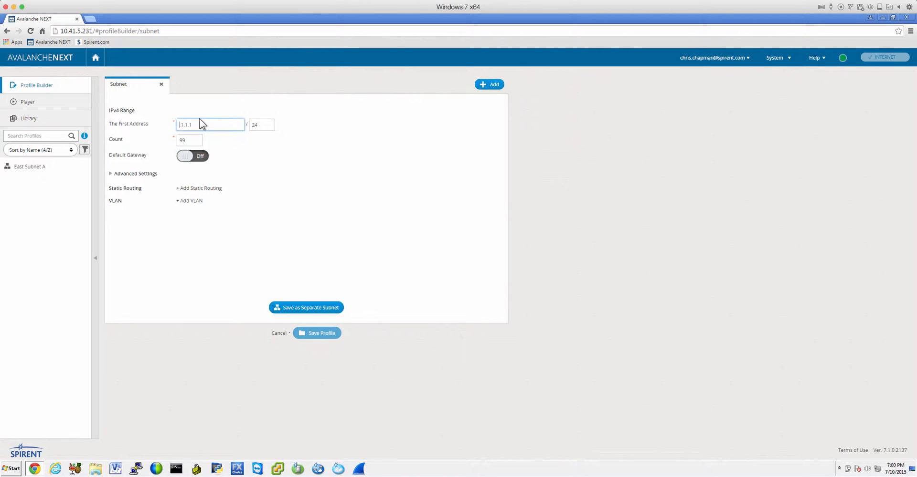
pyautogui.write('2.')
pyautogui.click(303, 308)
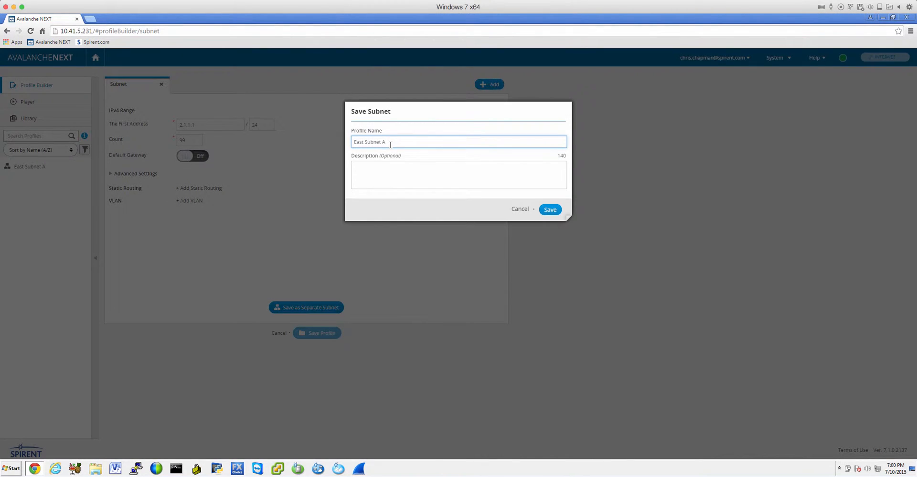
pyautogui.press('BackSpace')
pyautogui.write('B')
pyautogui.click(549, 210)
# Set the first address to 1.1.1.100 and save it as a separate subnet named West Subnet A.
pyautogui.click(204, 125)
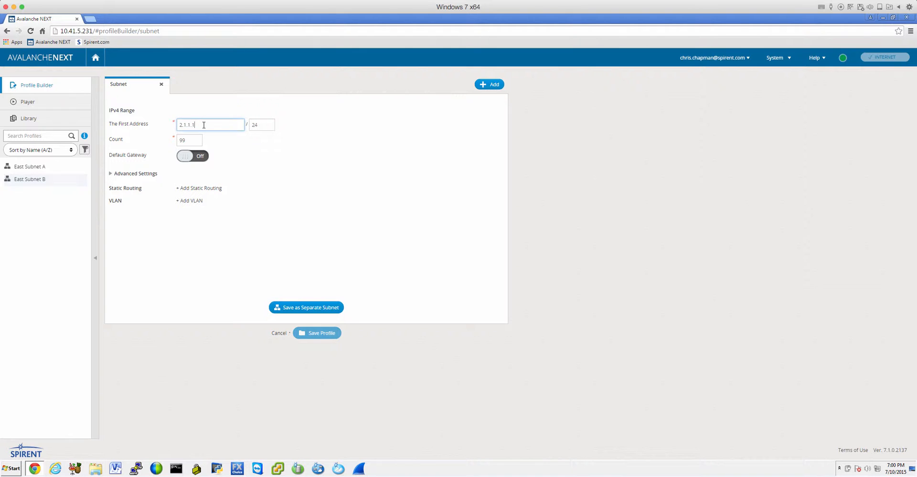
pyautogui.write('00')
pyautogui.press('BackSpace')
pyautogui.write('1')
pyautogui.click(303, 310)
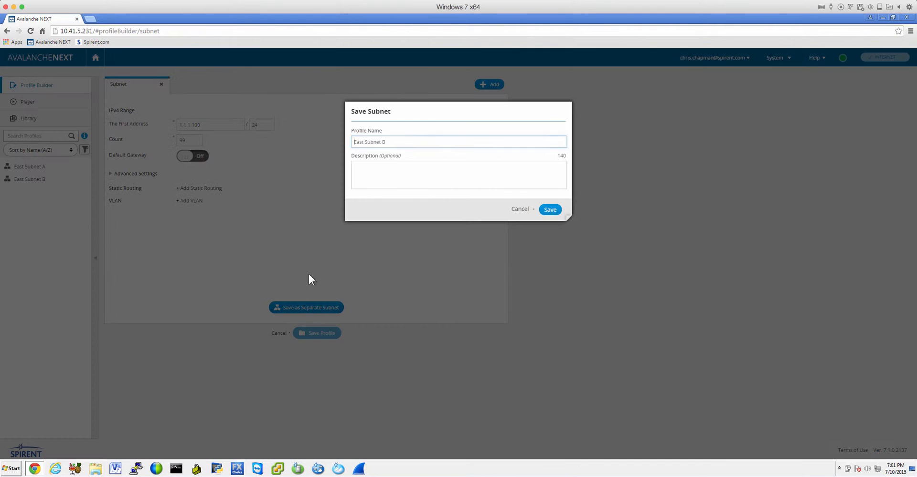
pyautogui.doubleClick(357, 142)
pyautogui.write('West')
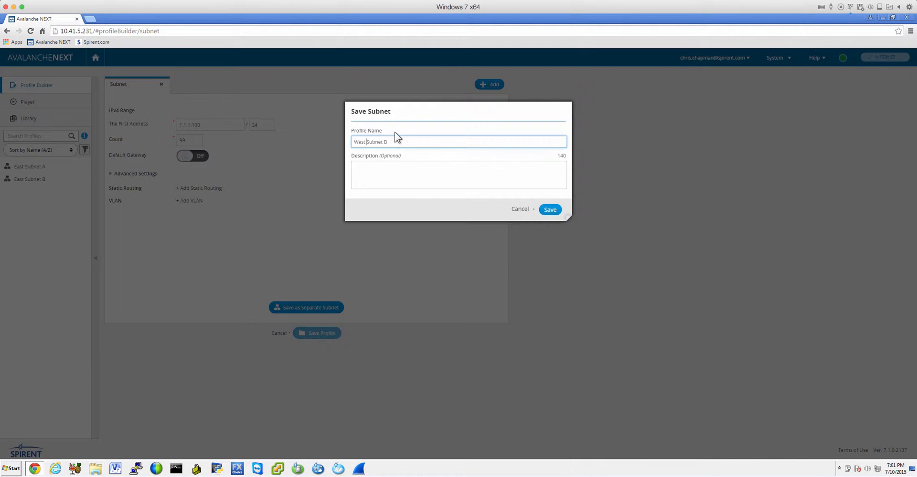
pyautogui.press('BackSpace')
pyautogui.write('A')
pyautogui.click(553, 212)
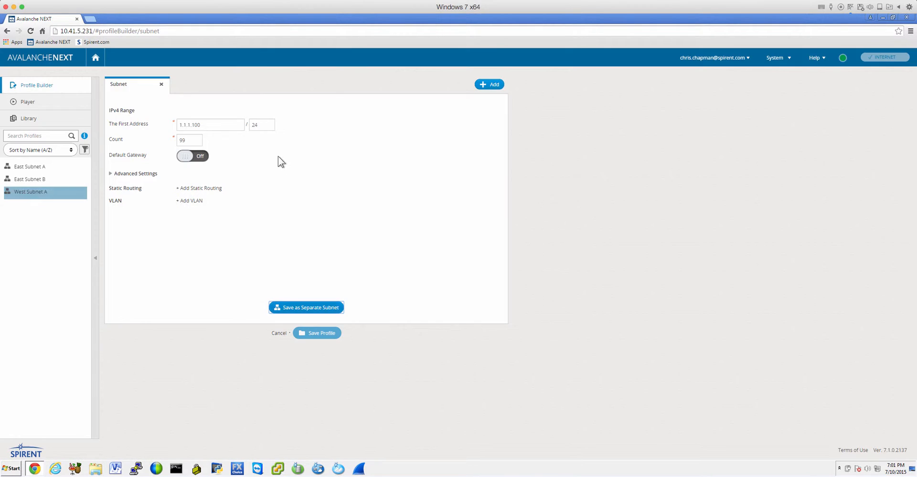
# Set the first address to 2.1.1.100 and save it as a separate subnet named West Subnet B.
pyautogui.click(189, 126)
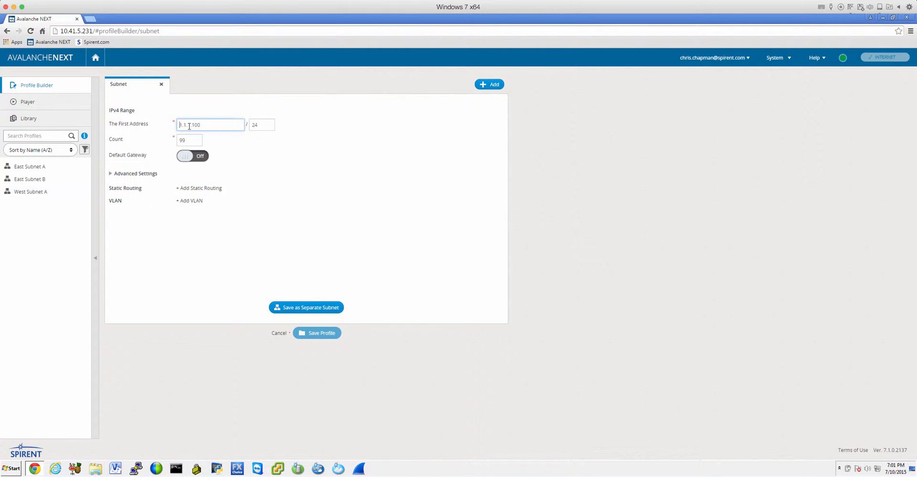
pyautogui.press('BackSpace')
pyautogui.write('2')
pyautogui.click(305, 309)
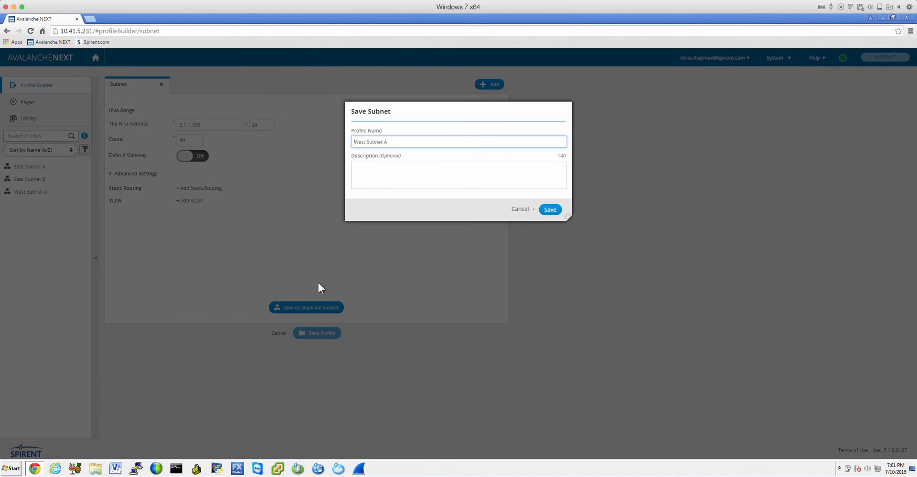
pyautogui.press('BackSpace')
pyautogui.write('B')
pyautogui.click(549, 210)
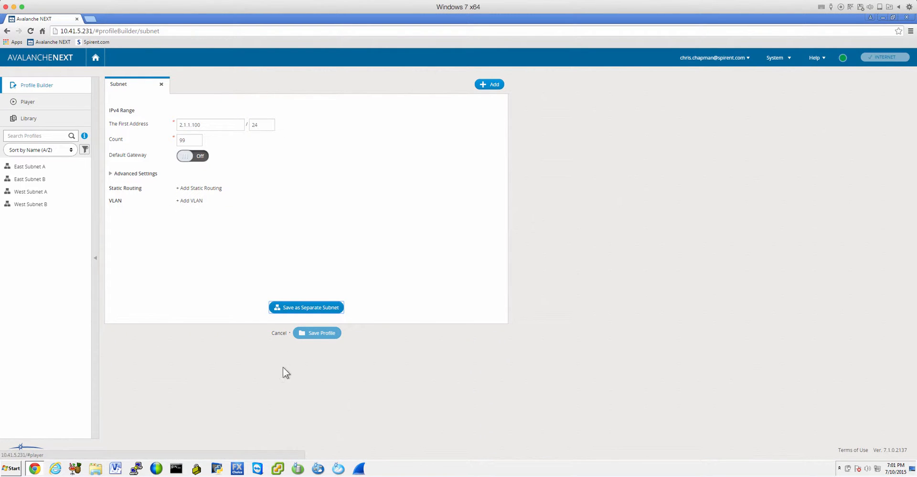
# Leave the subnet editor and start a virtual router profile with IP 10.1.0.1 and MAC Masquerade on.
pyautogui.click(277, 334)
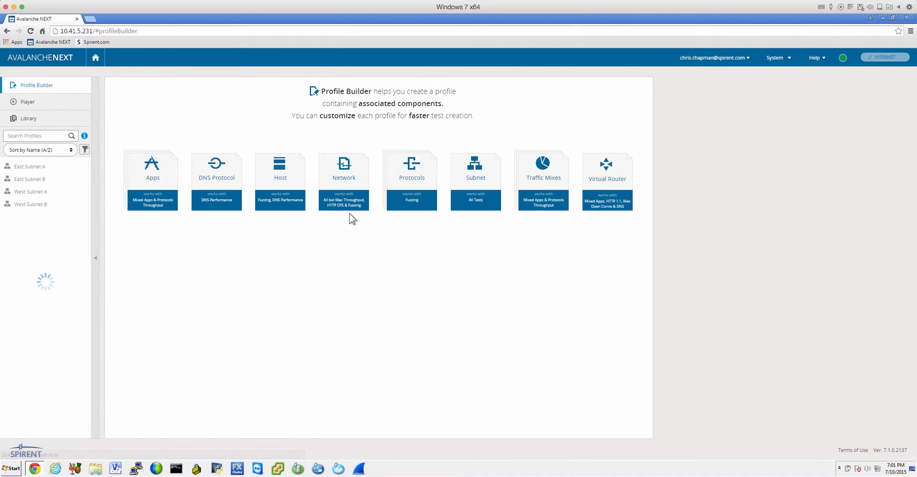
pyautogui.click(614, 184)
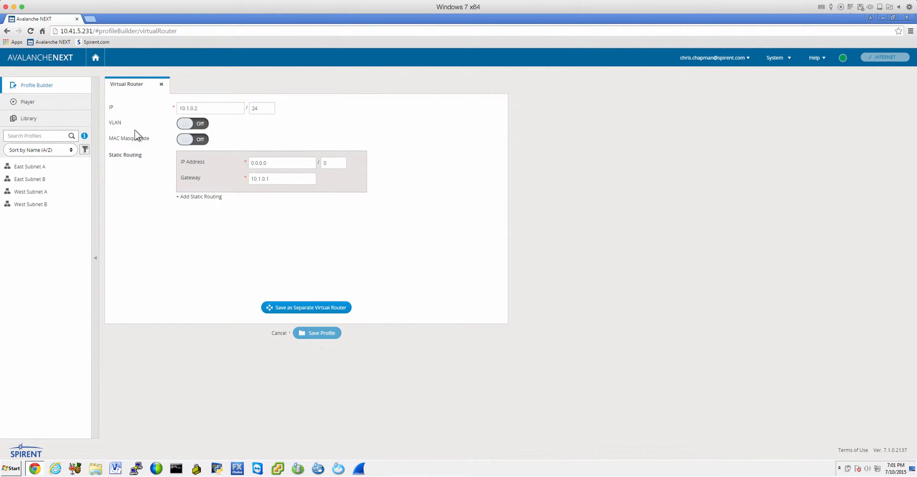
pyautogui.click(208, 110)
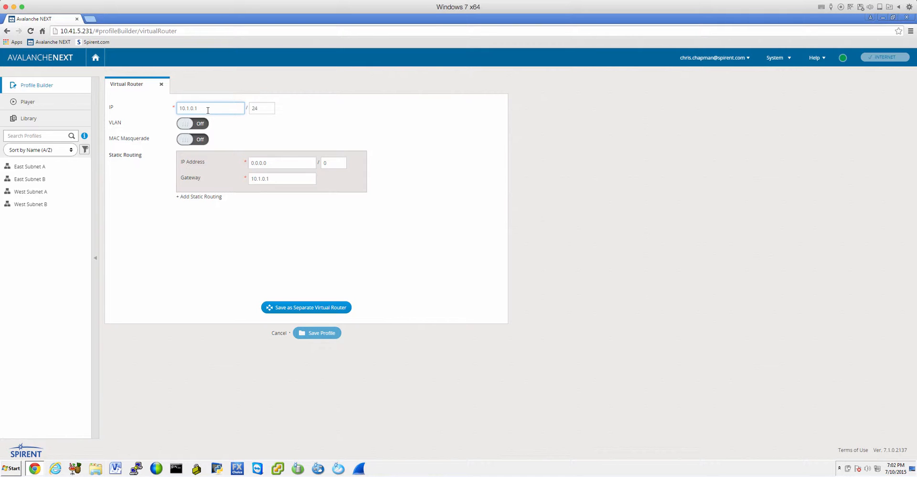
pyautogui.click(187, 125)
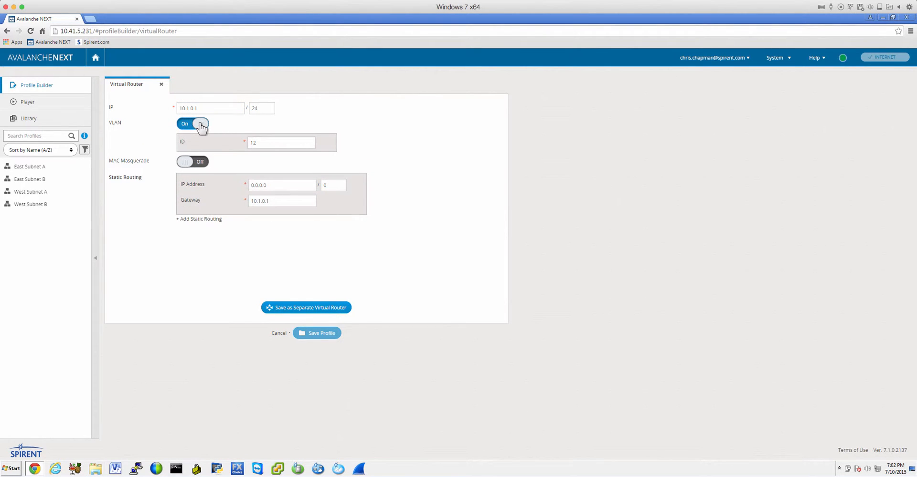
pyautogui.click(202, 127)
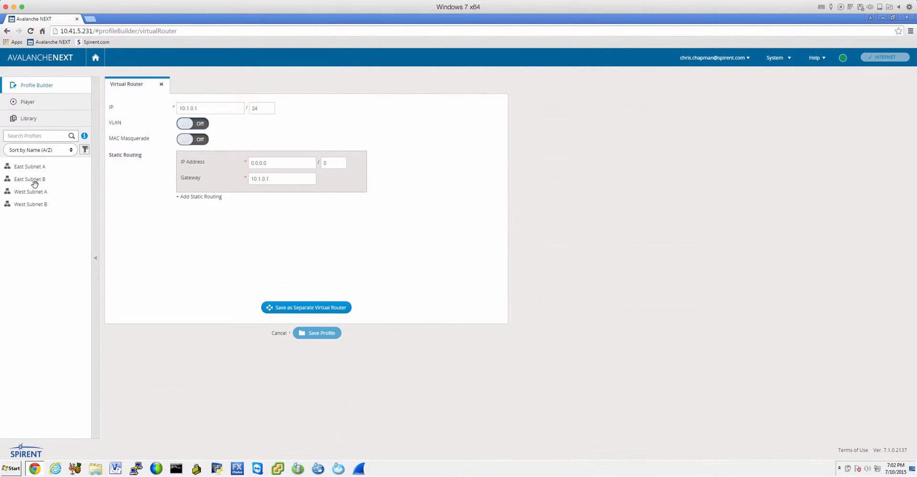
pyautogui.click(205, 141)
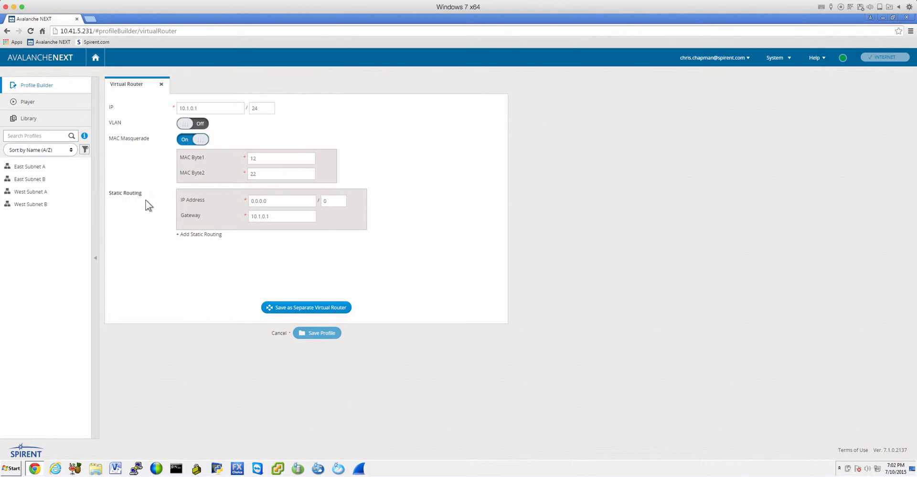
# Set the router's first static route to 1.1.1.0/24 with gateway 10.1.0.2.
pyautogui.doubleClick(266, 201)
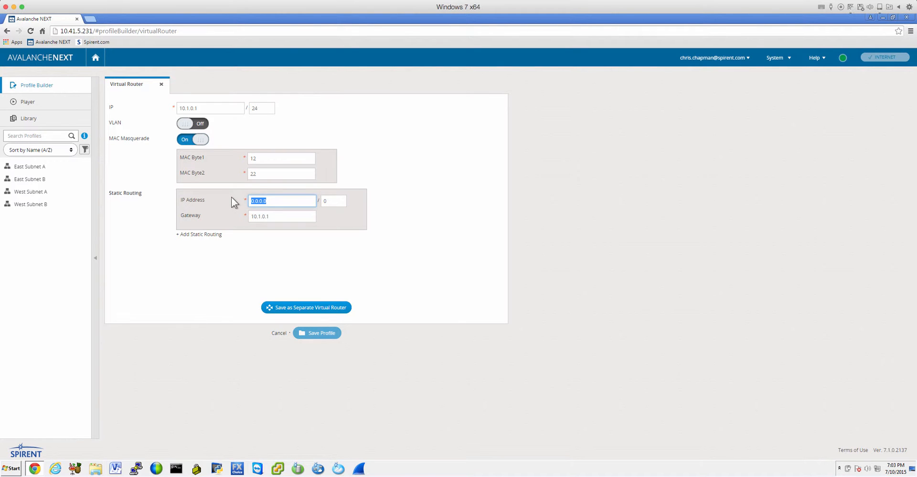
pyautogui.write('1.1.1')
pyautogui.doubleClick(334, 201)
pyautogui.write('2')
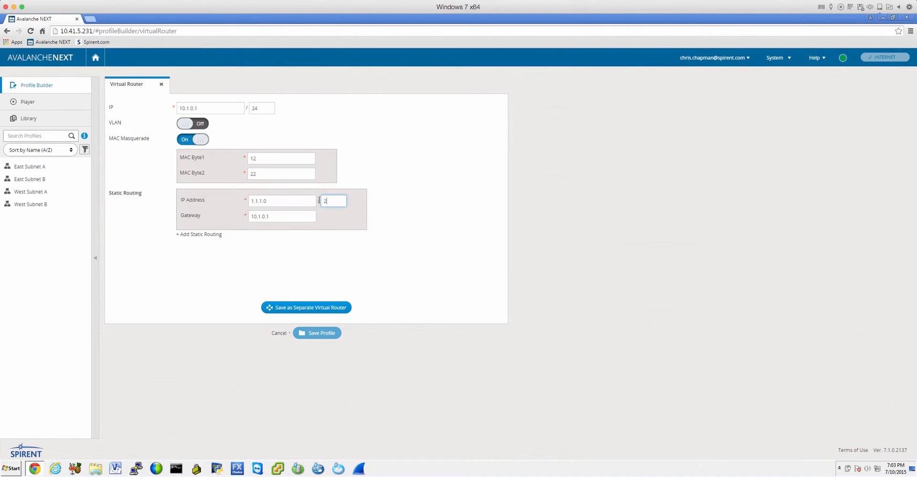
pyautogui.write('4')
pyautogui.click(285, 220)
# Add a second static route to 2.1.1.0/24 with gateway 10.1.0.2.
pyautogui.click(199, 235)
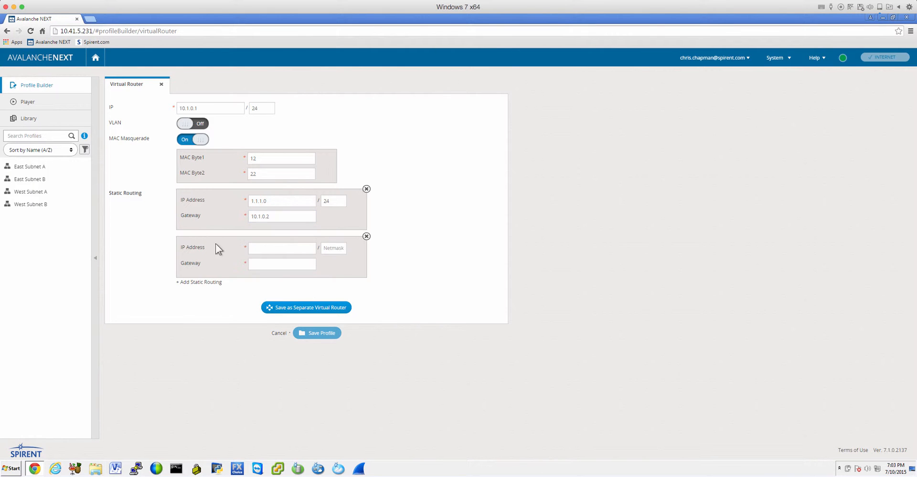
pyautogui.click(258, 251)
pyautogui.write('2.1.1.0')
pyautogui.click(333, 249)
pyautogui.write('24')
pyautogui.click(279, 267)
# Save the configuration as a separate virtual router named East Virtual Router.
pyautogui.click(301, 308)
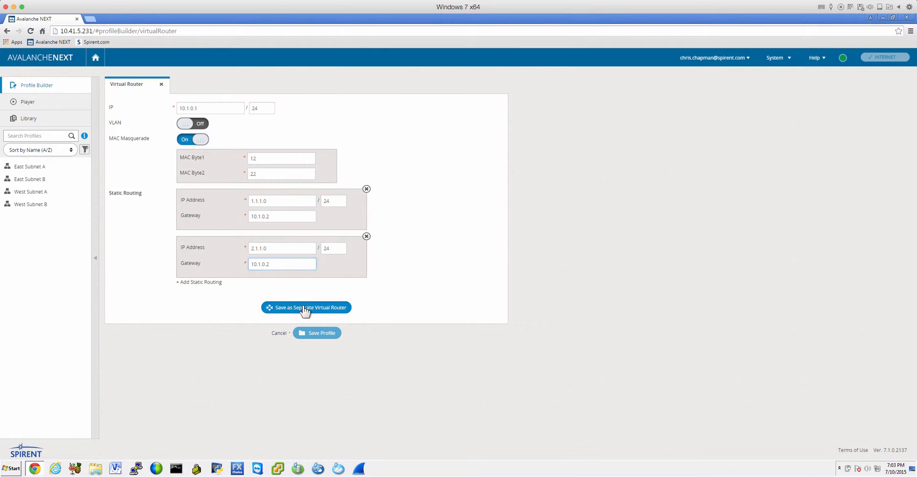
pyautogui.write('East Virtual Router')
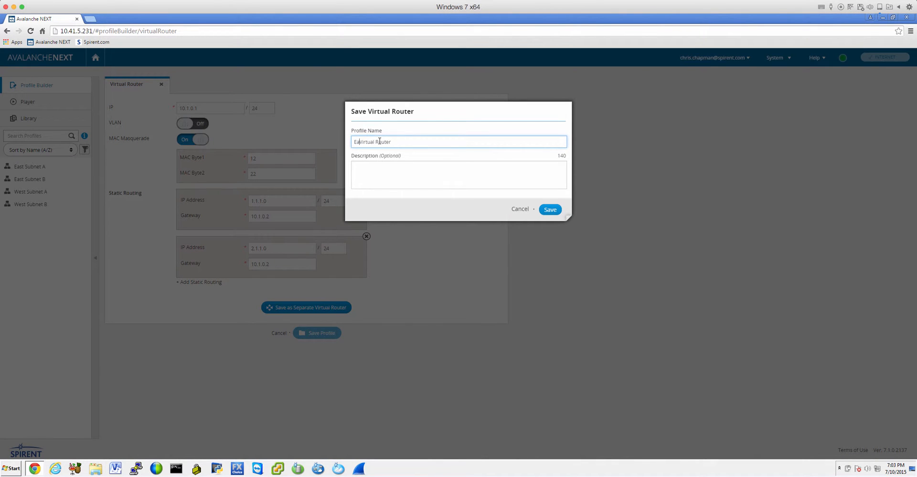
pyautogui.click(549, 210)
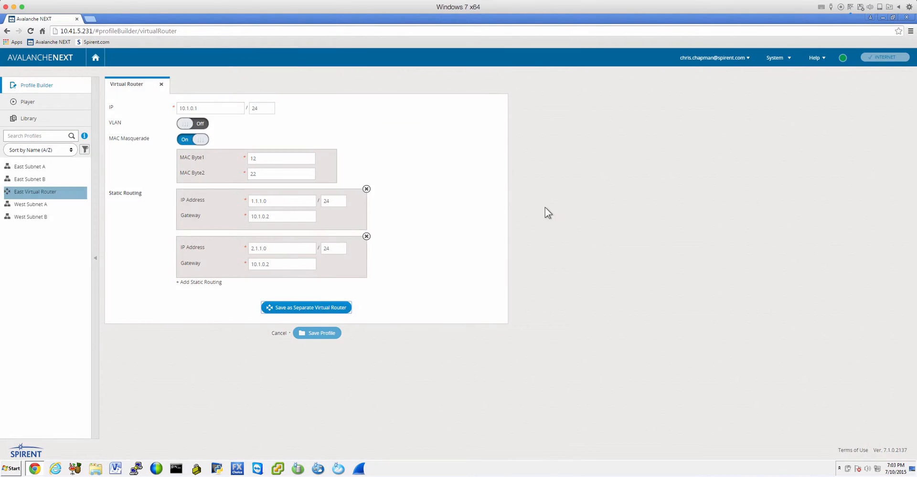
# Set the virtual router's IP to 10.1.0.2 and the gateway of both static routes to 10.1.0.1.
pyautogui.click(213, 108)
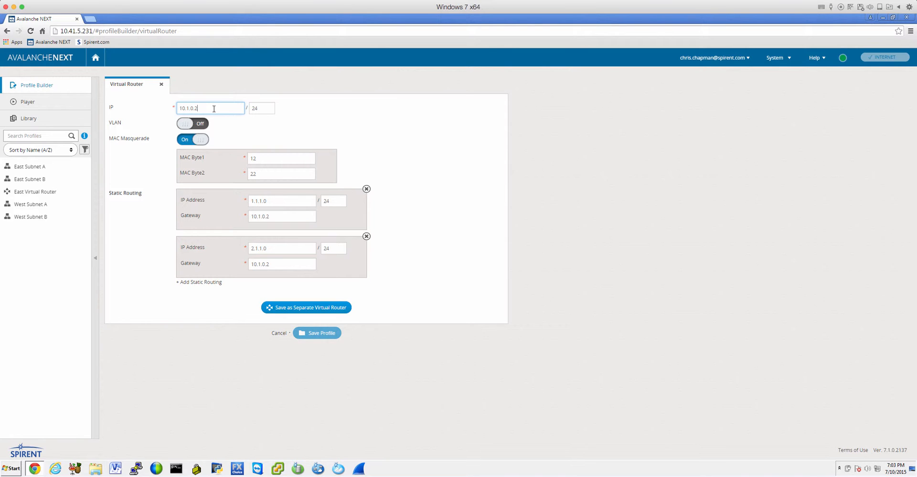
pyautogui.click(278, 218)
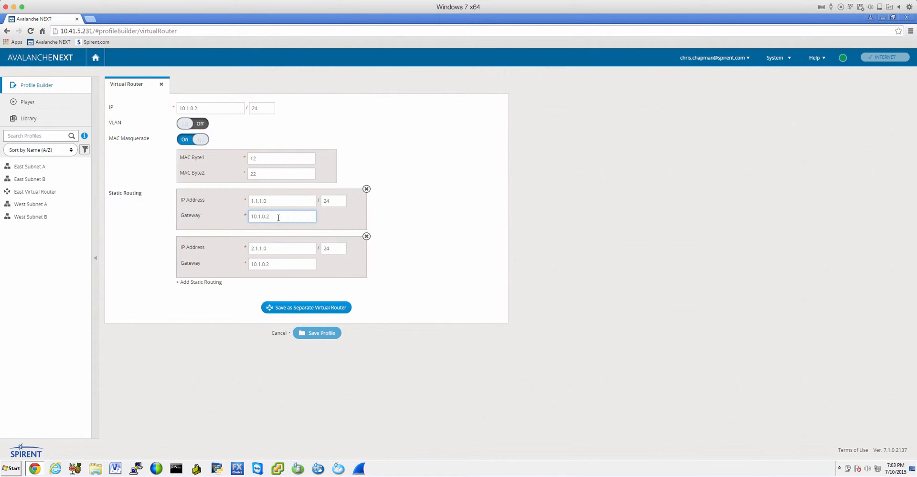
pyautogui.click(304, 264)
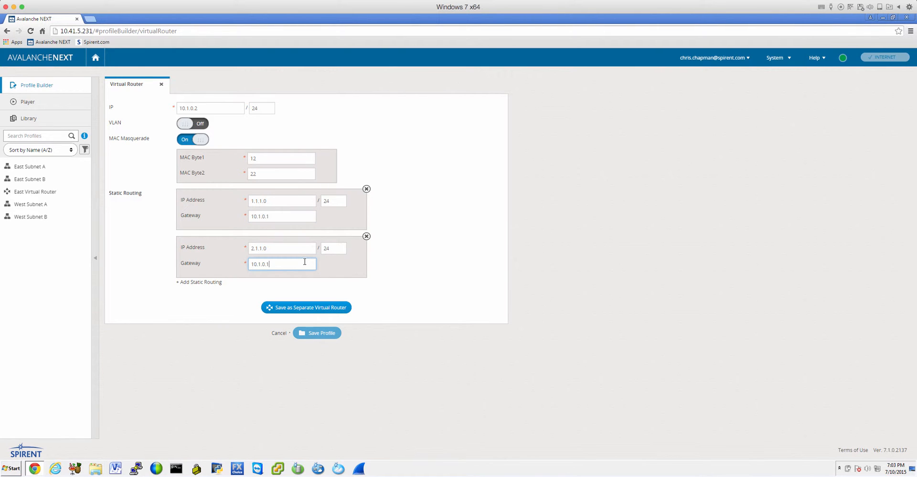
# Save the modified configuration as a separate virtual router named West Virtual Router.
pyautogui.click(306, 307)
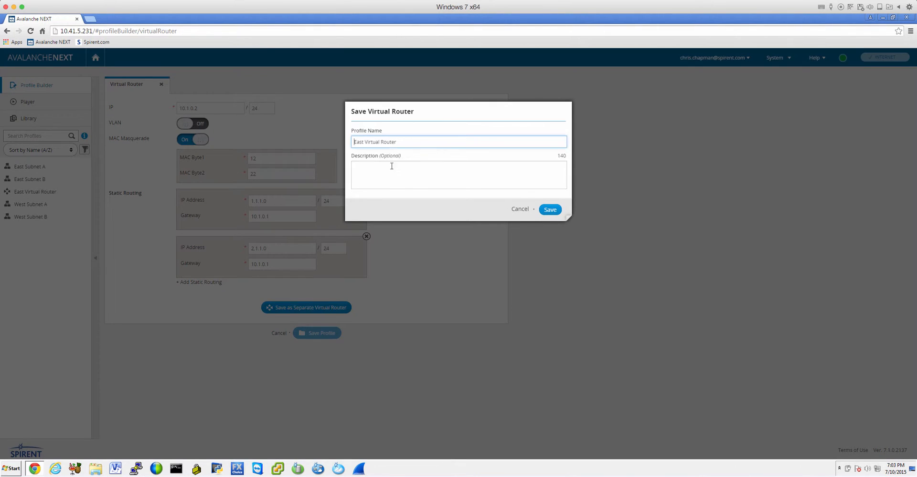
pyautogui.doubleClick(359, 142)
pyautogui.write('West')
pyautogui.click(550, 210)
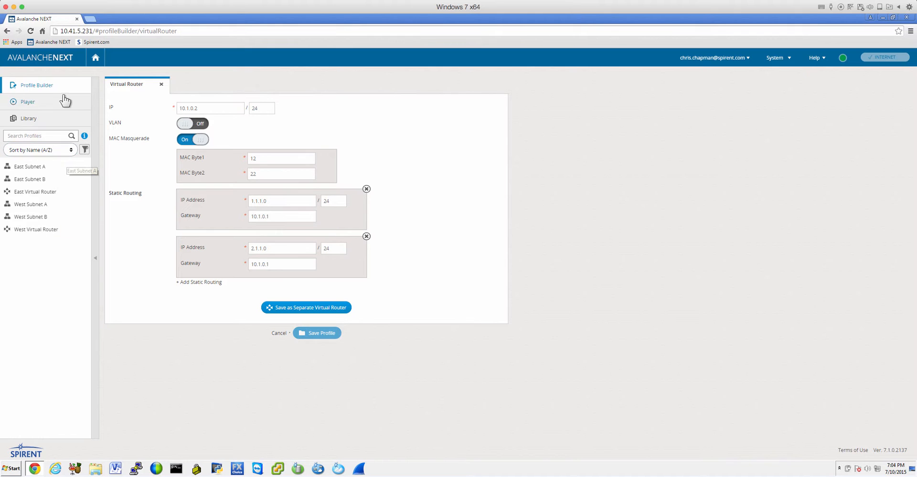
# Exit the Profile Builder to the home page and open the Throughput with Mixed Apps & Protocols test template.
pyautogui.click(94, 59)
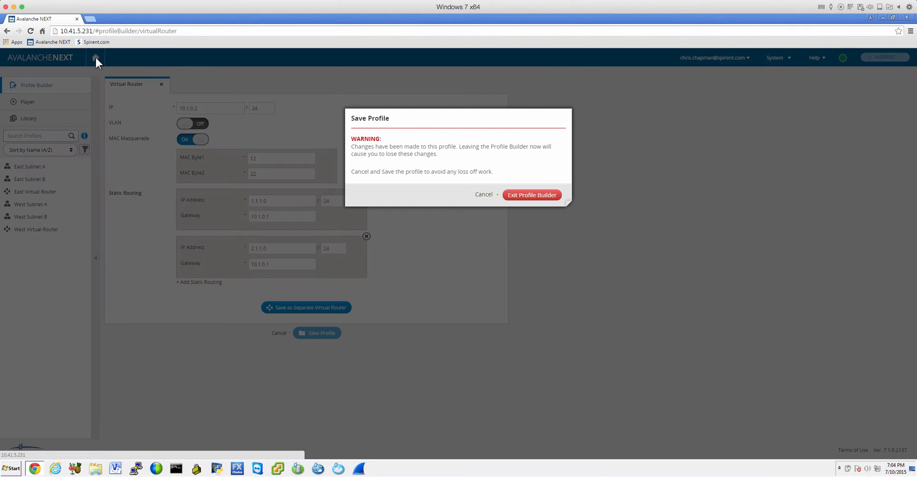
pyautogui.click(543, 197)
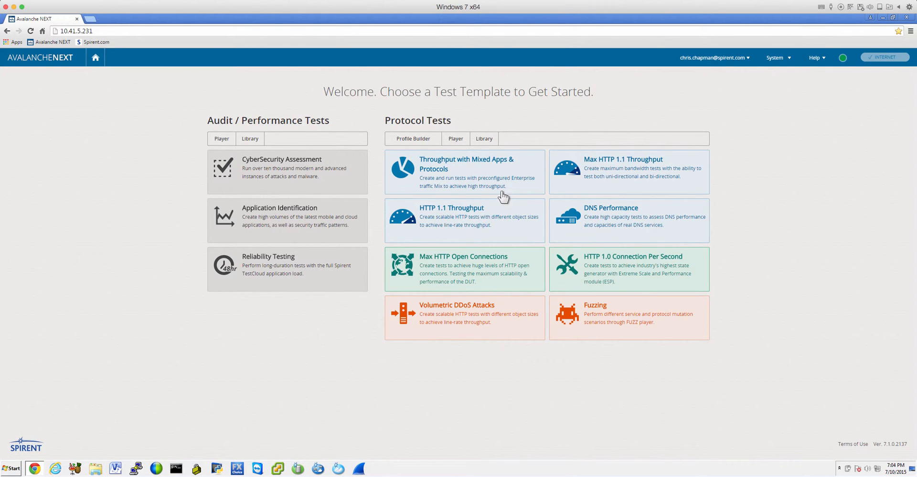
pyautogui.click(420, 175)
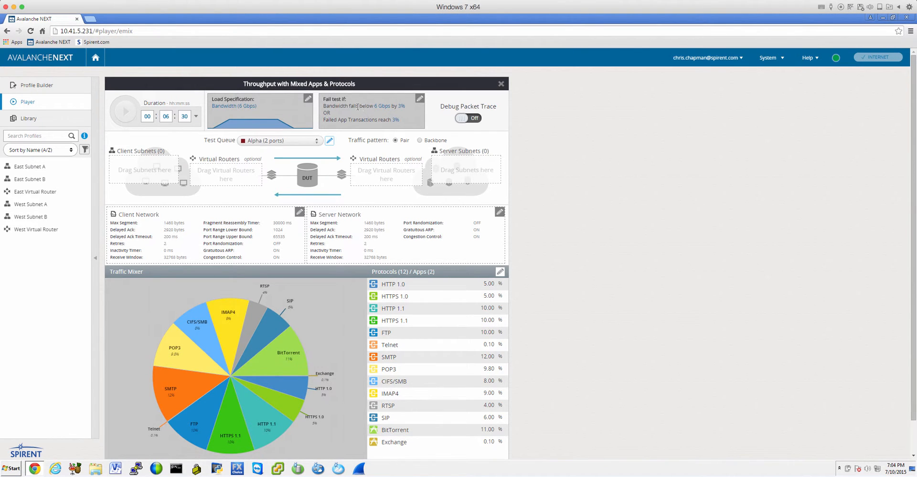
# Use the Alpha test queue and add East Subnet A as a client subnet assigned to port 1/1.
pyautogui.click(267, 143)
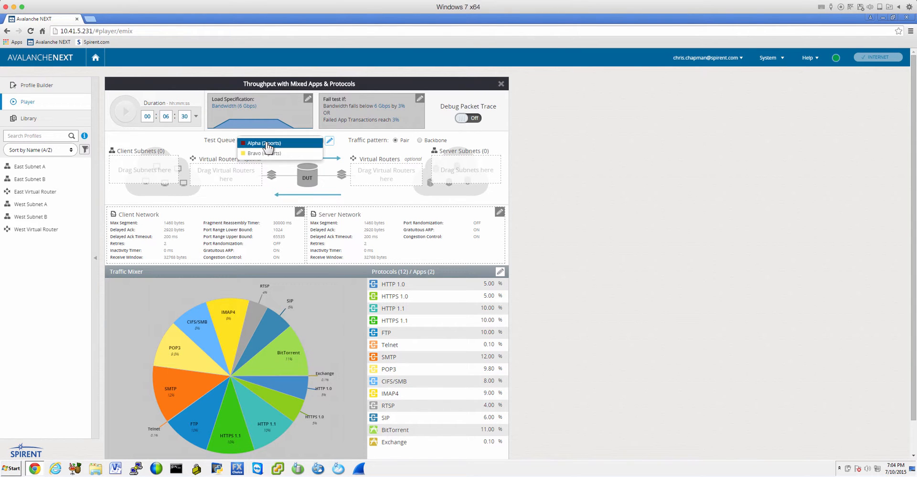
pyautogui.click(258, 142)
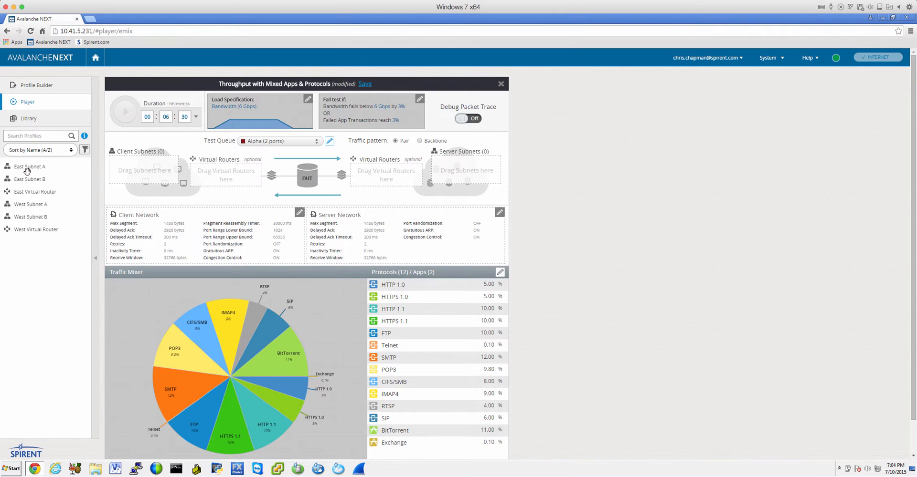
pyautogui.moveTo(24, 169); pyautogui.dragTo(152, 176)
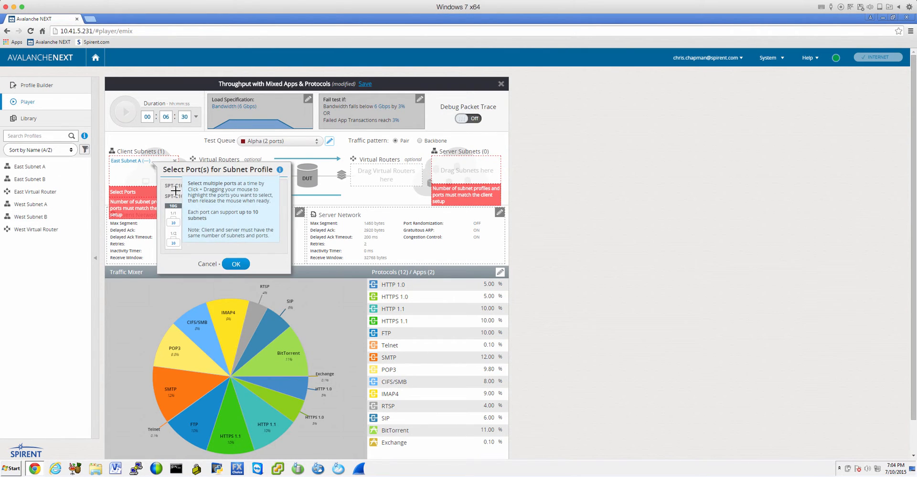
pyautogui.click(176, 225)
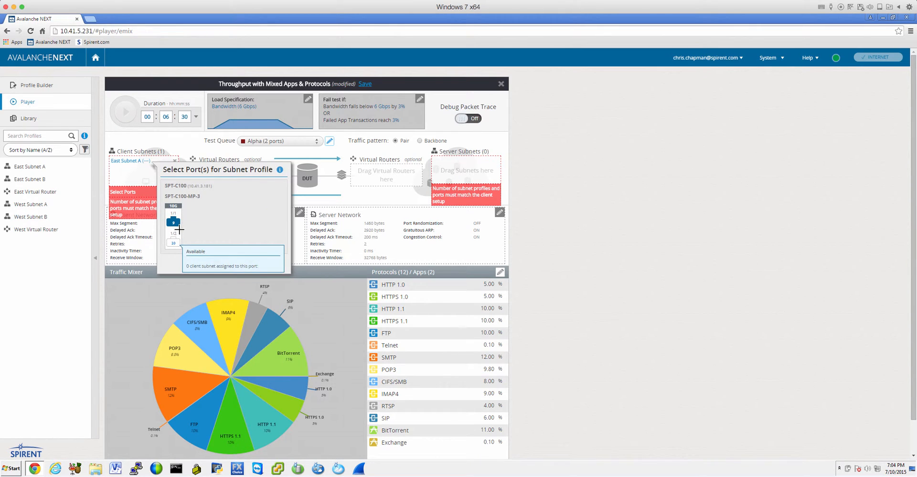
pyautogui.click(176, 227)
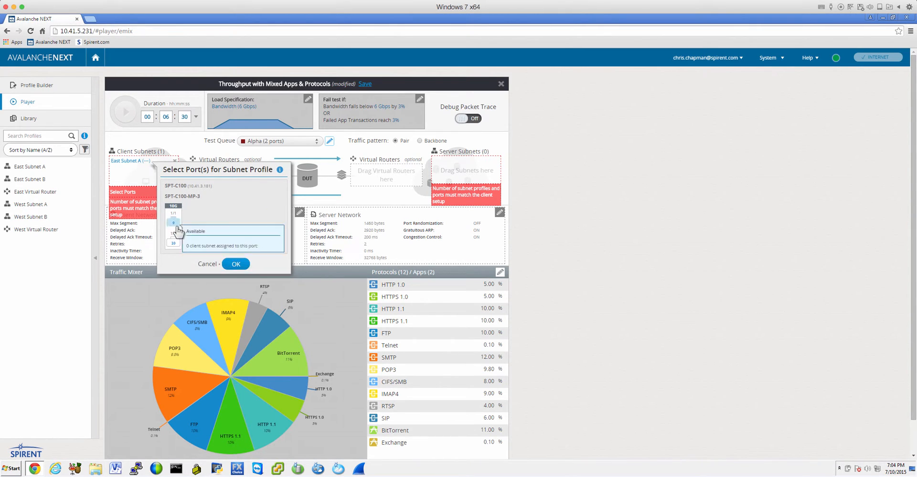
pyautogui.click(236, 264)
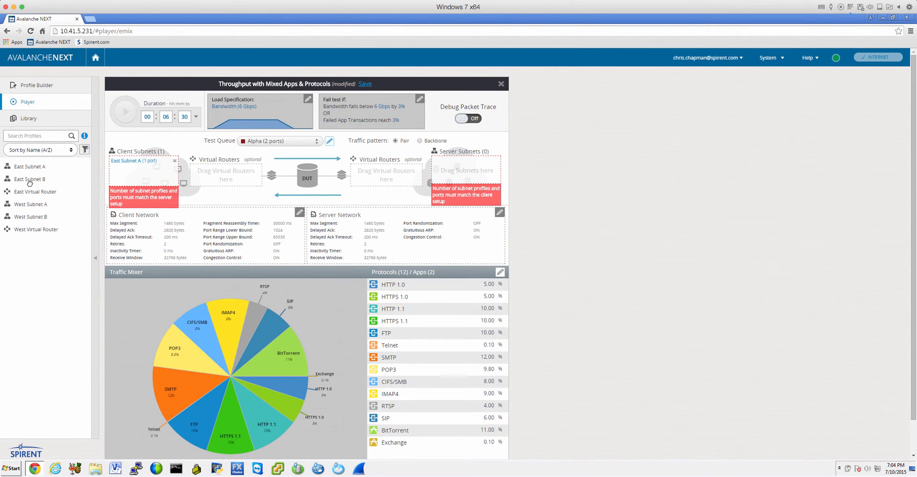
# Add East Subnet B as a second client subnet, also assigned to port 1/1.
pyautogui.moveTo(30, 179); pyautogui.dragTo(146, 184)
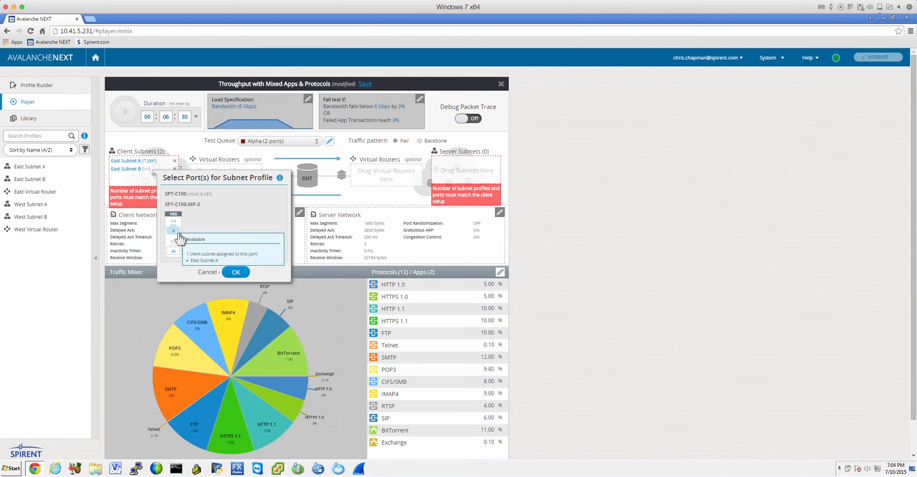
pyautogui.click(173, 230)
pyautogui.click(236, 272)
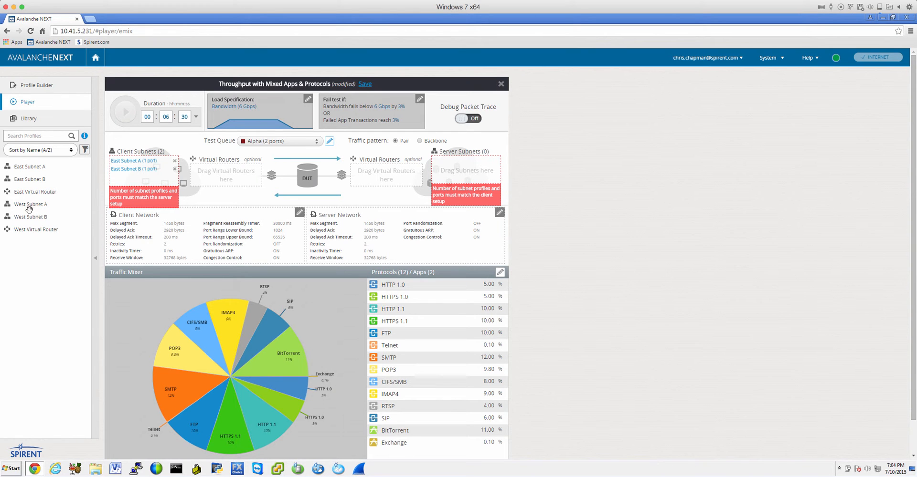
# Add West Subnet A and West Subnet B as server subnets, both assigned to port 1/2.
pyautogui.moveTo(31, 205); pyautogui.dragTo(469, 168)
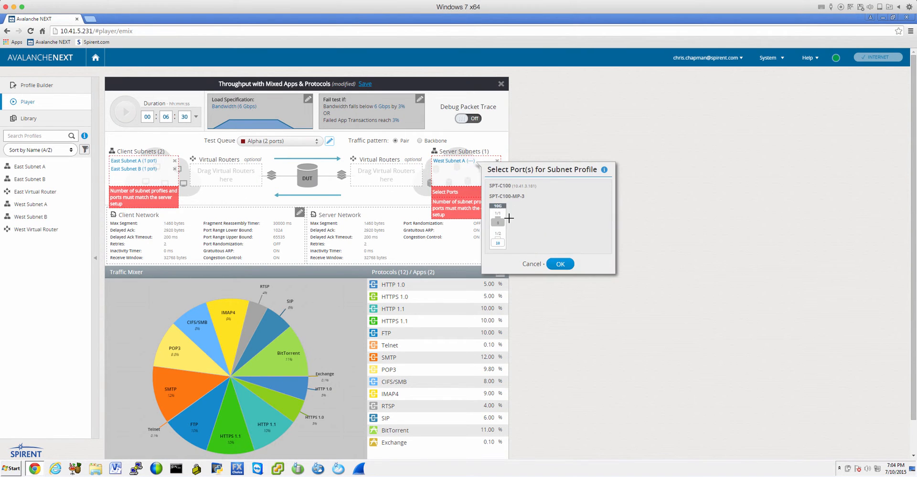
pyautogui.click(498, 246)
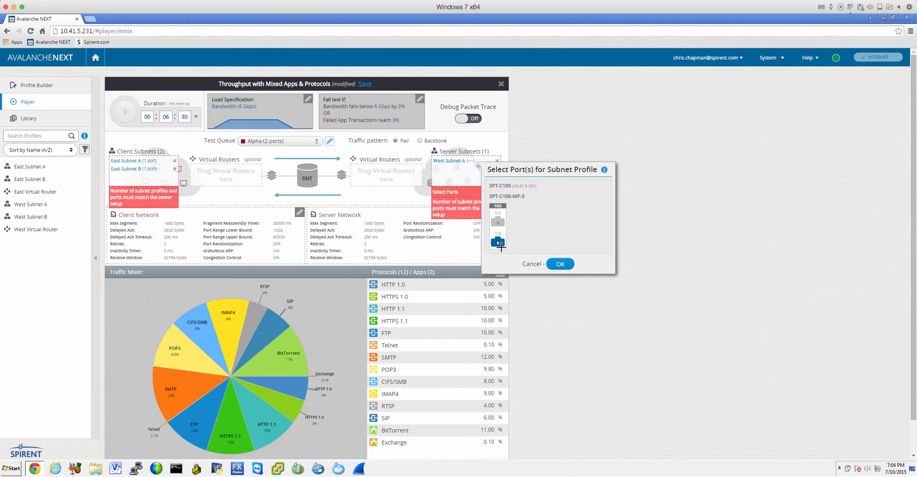
pyautogui.click(557, 262)
pyautogui.moveTo(39, 218); pyautogui.dragTo(465, 168)
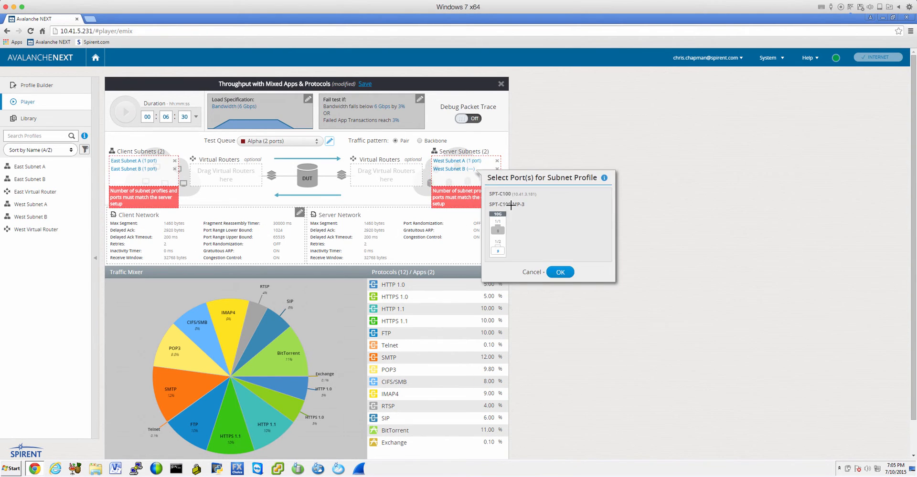
pyautogui.click(497, 250)
pyautogui.click(560, 273)
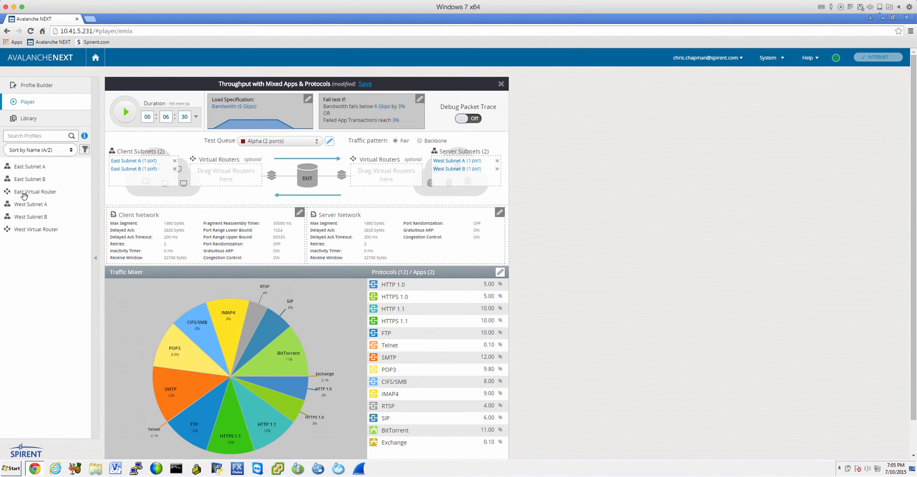
# Add East Virtual Router on the client side and assign it to port 1/1 with the East subnets.
pyautogui.moveTo(24, 195); pyautogui.dragTo(228, 182)
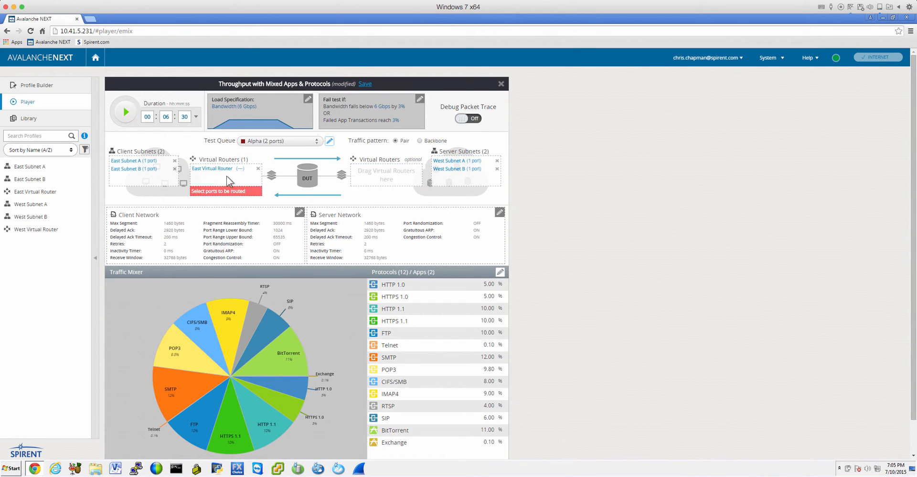
pyautogui.click(239, 169)
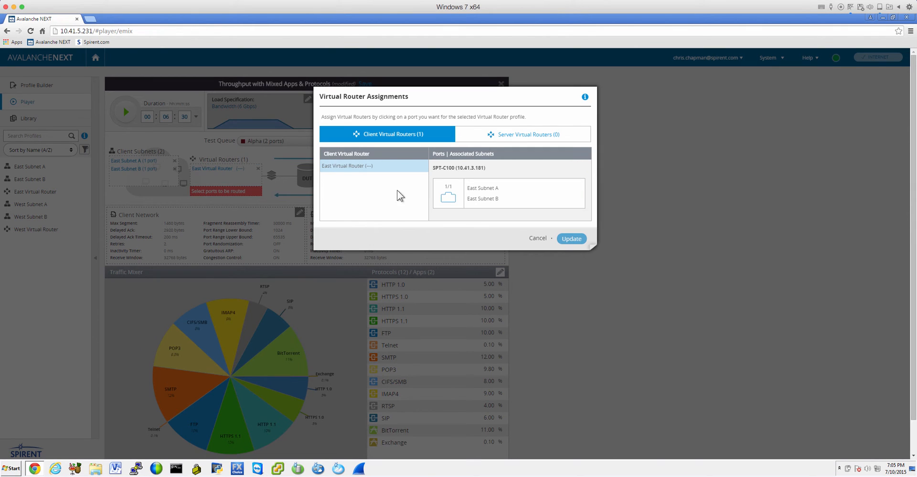
pyautogui.click(448, 201)
pyautogui.click(572, 239)
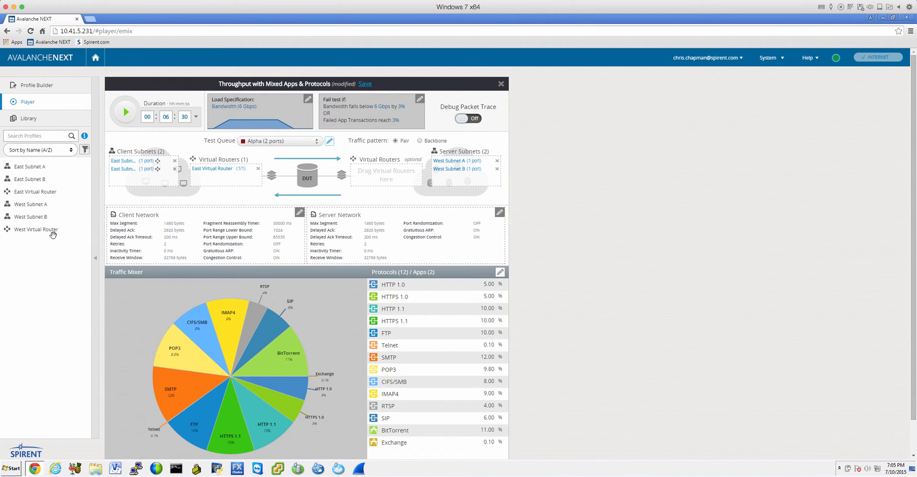
# Add West Virtual Router on the server side and assign it to port 1/2 with the West subnets.
pyautogui.moveTo(52, 234); pyautogui.dragTo(388, 177)
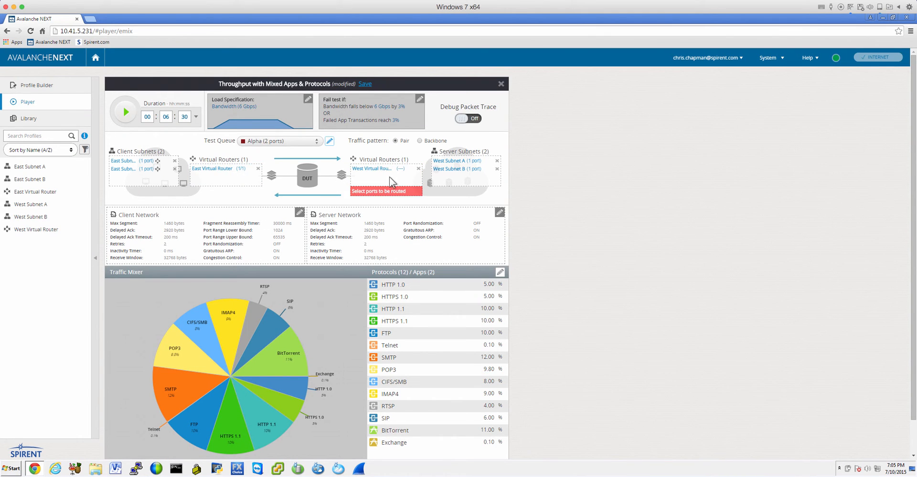
pyautogui.click(400, 169)
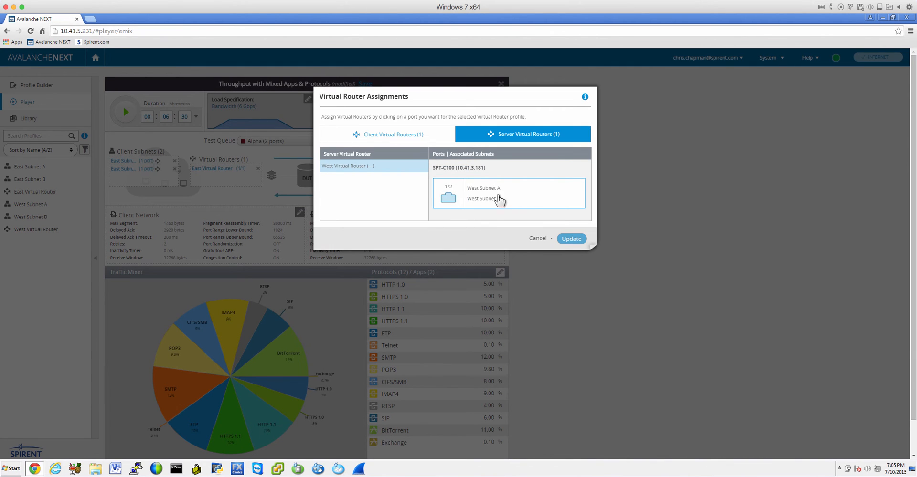
pyautogui.click(448, 197)
pyautogui.click(571, 238)
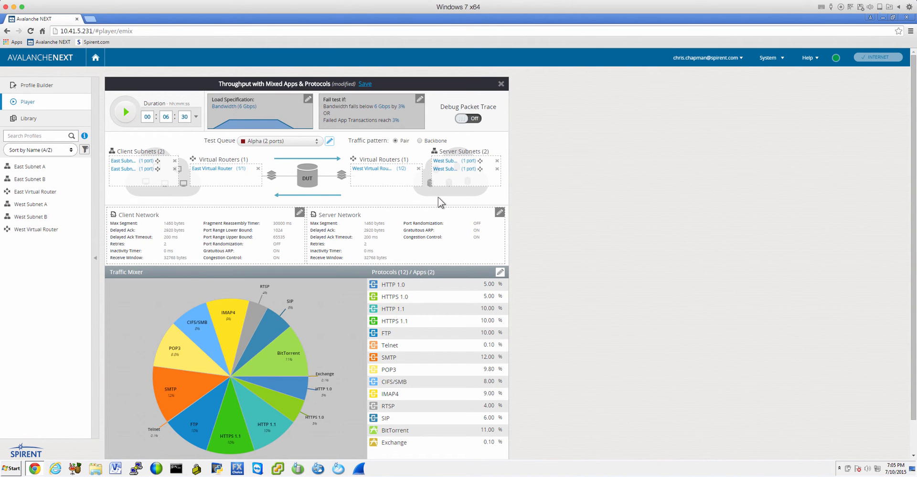
# Start the throughput test and inspect the live bandwidth on the Load Specification chart.
pyautogui.click(126, 114)
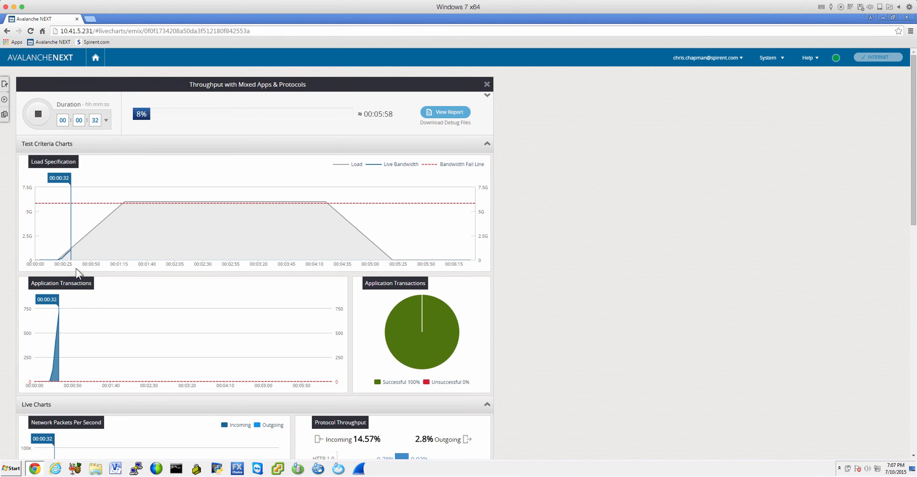
pyautogui.moveTo(71, 250)
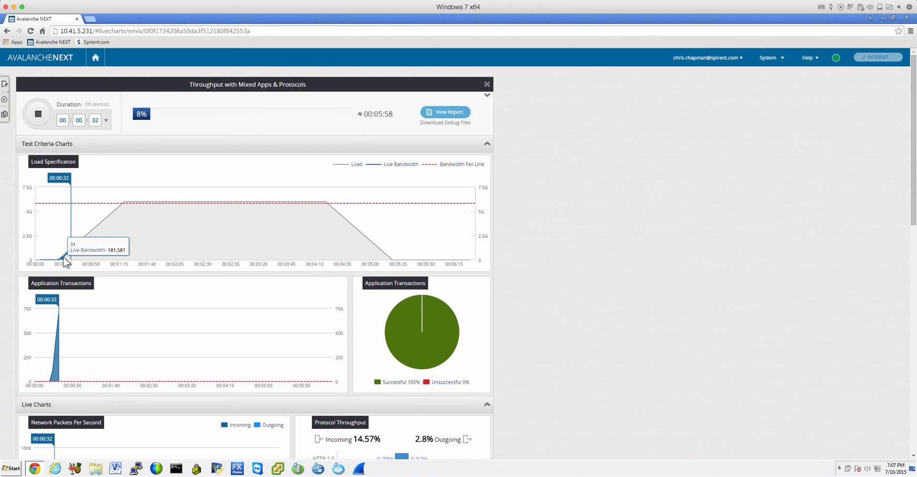